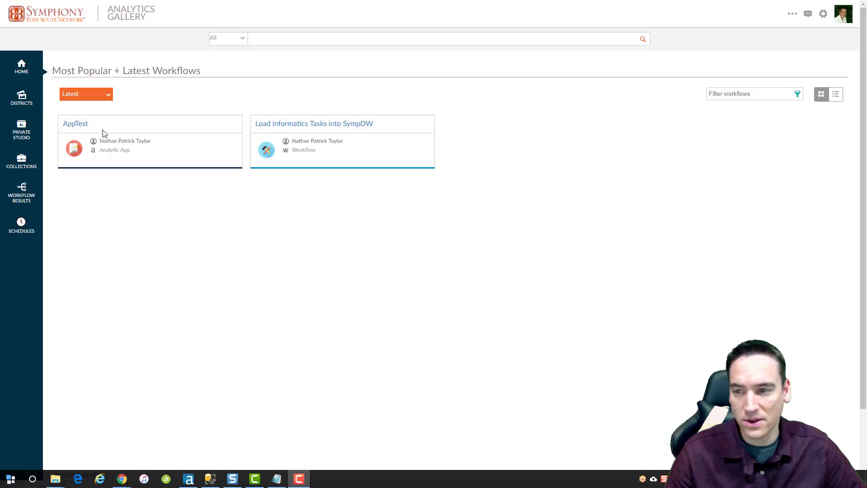
- Open the AppTest analytic app from the Under Development district
{"action": "left_click", "coordinate": [24, 100]}
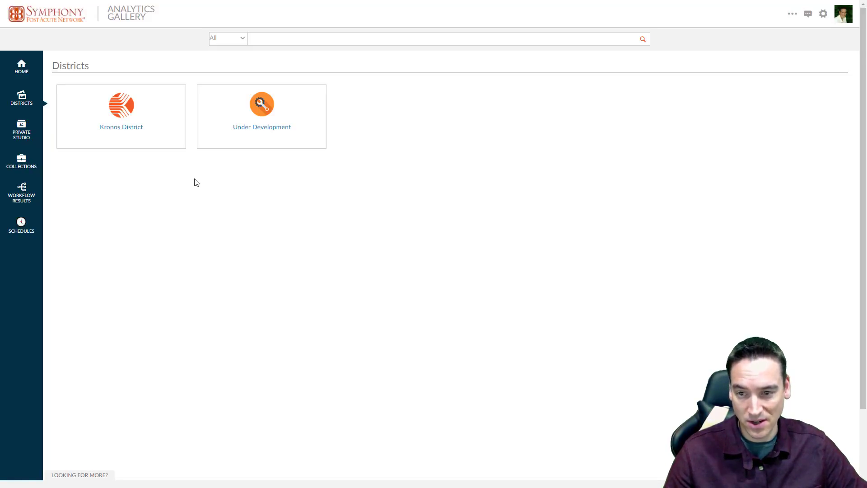
{"action": "left_click", "coordinate": [252, 132]}
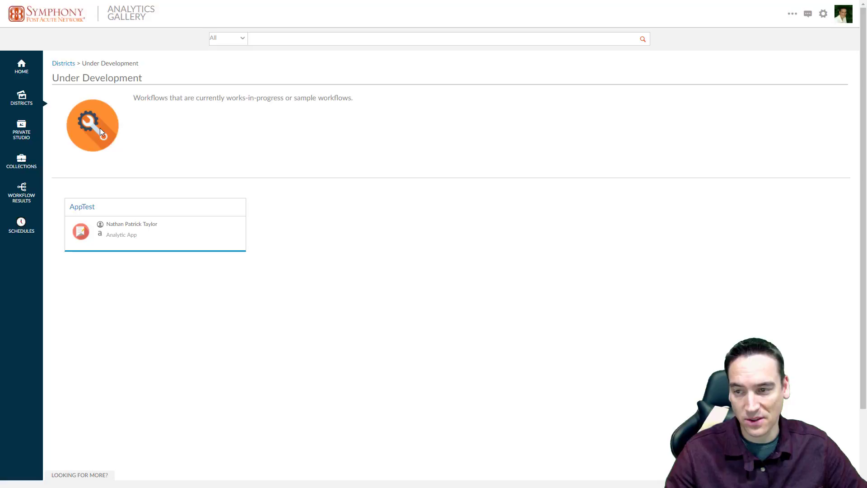
{"action": "left_click", "coordinate": [89, 207]}
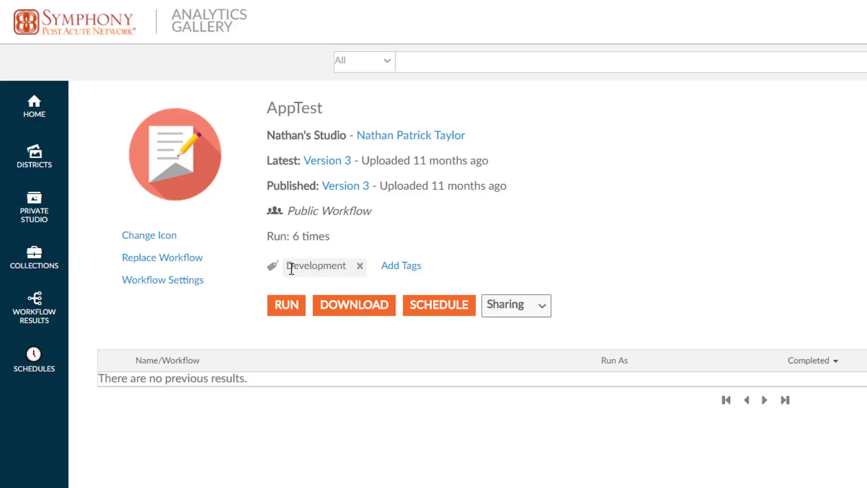
- Review AppTest's Development tag and the available tag choices, then dismiss the tag selection without changes
{"action": "left_click_drag", "start_coordinate": [289, 266], "coordinate": [345, 267]}
{"action": "left_click", "coordinate": [402, 235]}
{"action": "left_click", "coordinate": [409, 267]}
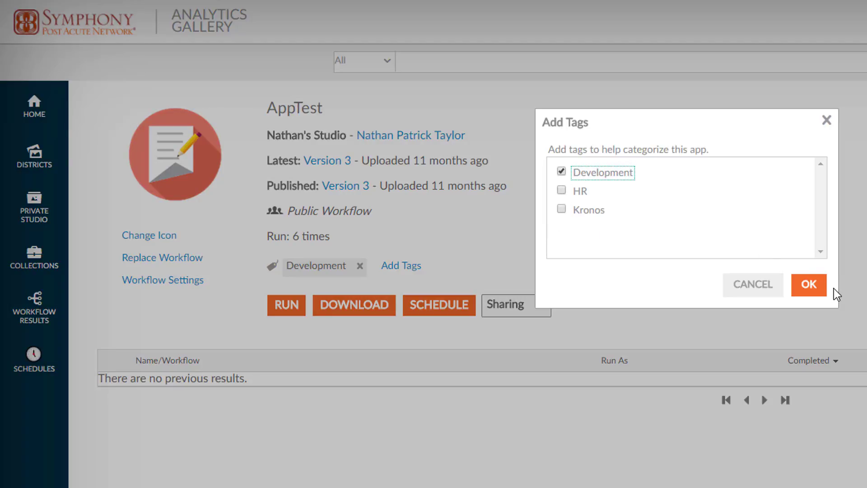
{"action": "left_click", "coordinate": [763, 288]}
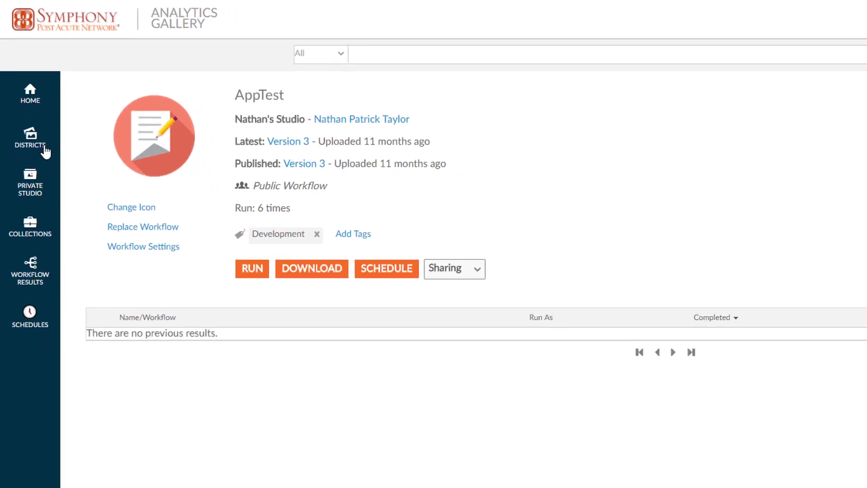
- Open AppTest from the private studio and inspect version 2 in its version history, then close the history
{"action": "left_click", "coordinate": [21, 131]}
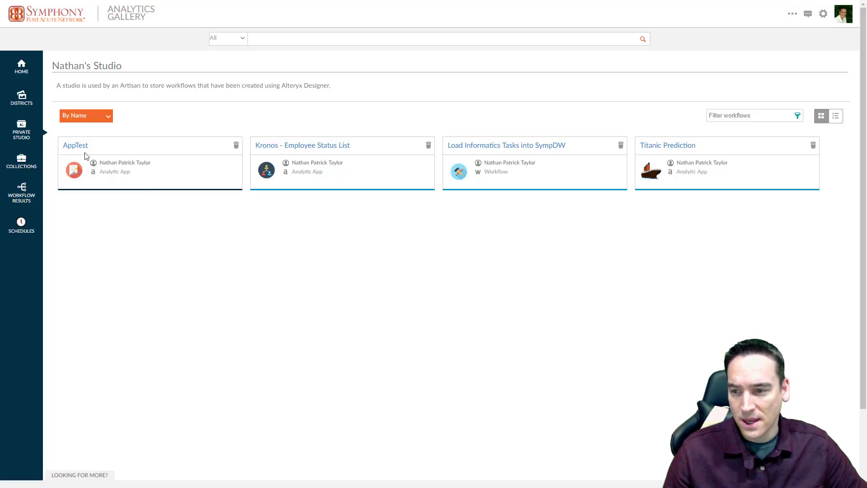
{"action": "left_click", "coordinate": [74, 146]}
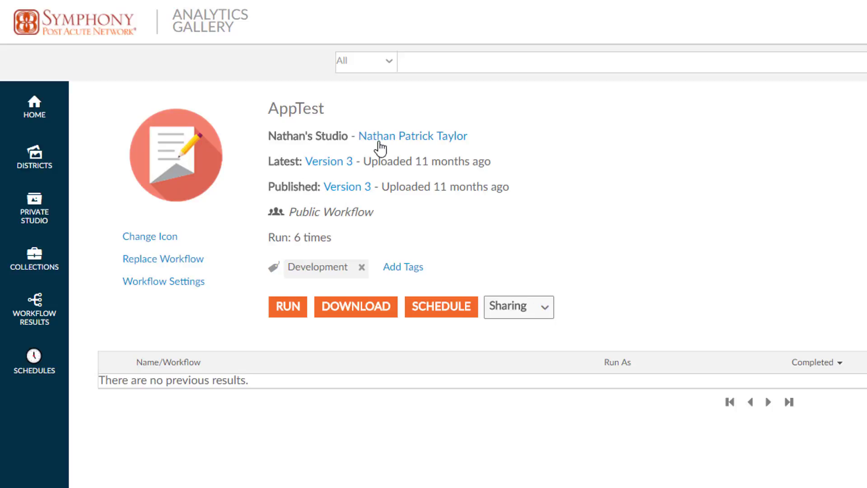
{"action": "left_click", "coordinate": [346, 187]}
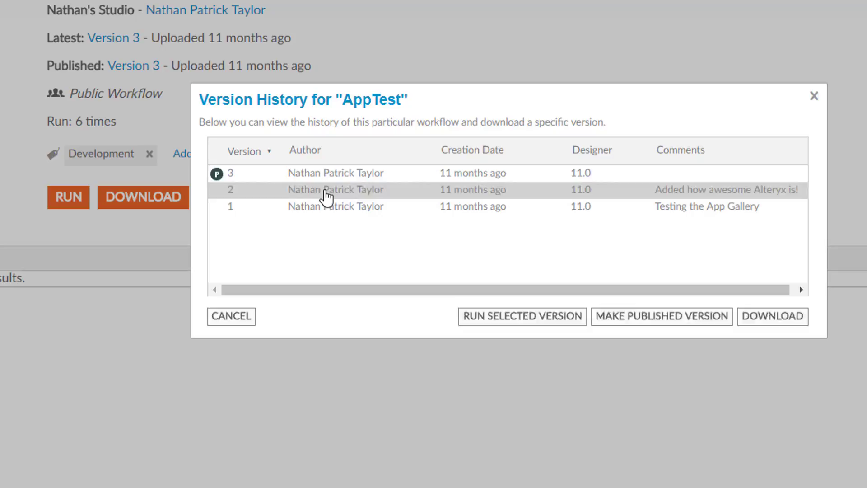
{"action": "left_click", "coordinate": [326, 195]}
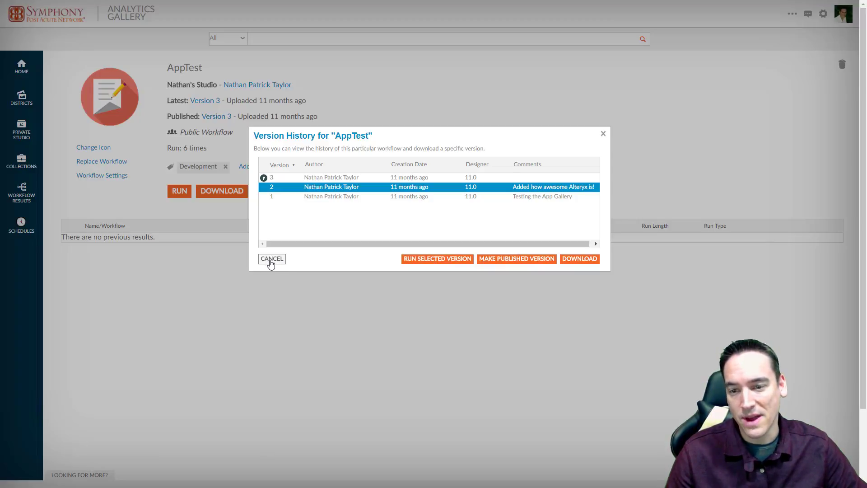
{"action": "left_click", "coordinate": [270, 263]}
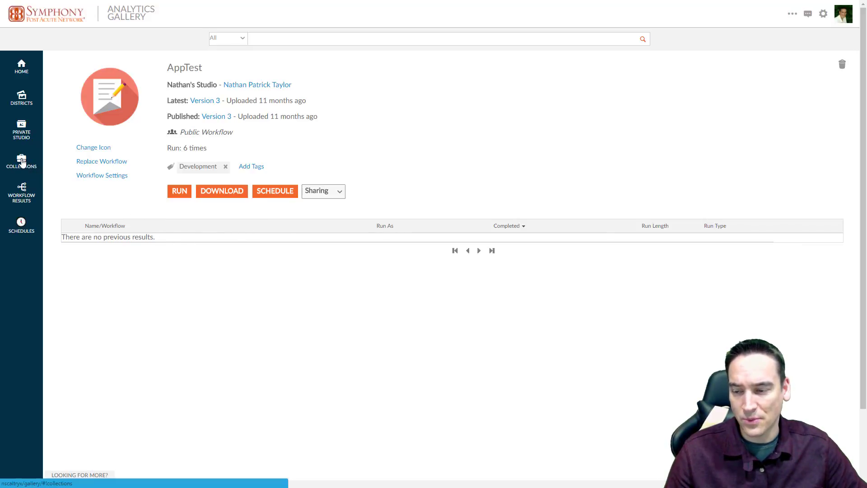
- Examine the workflows and users of the Clinical collection, then return to the collections overview
{"action": "left_click", "coordinate": [23, 163]}
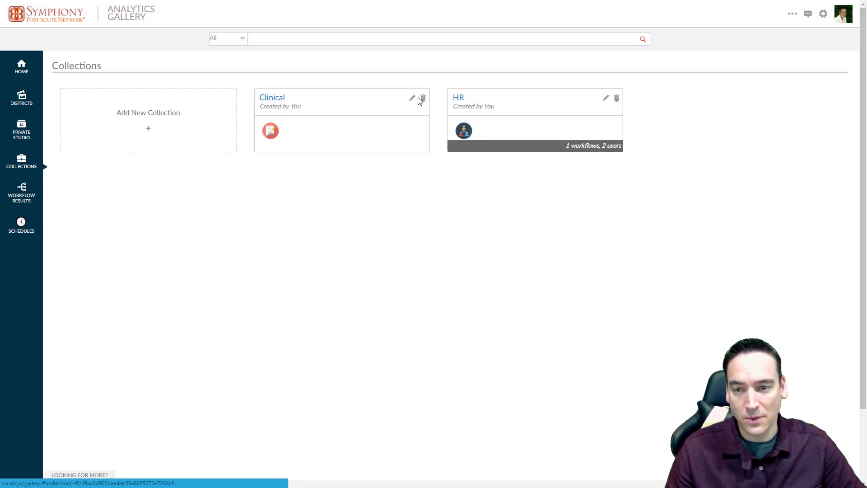
{"action": "left_click", "coordinate": [276, 100]}
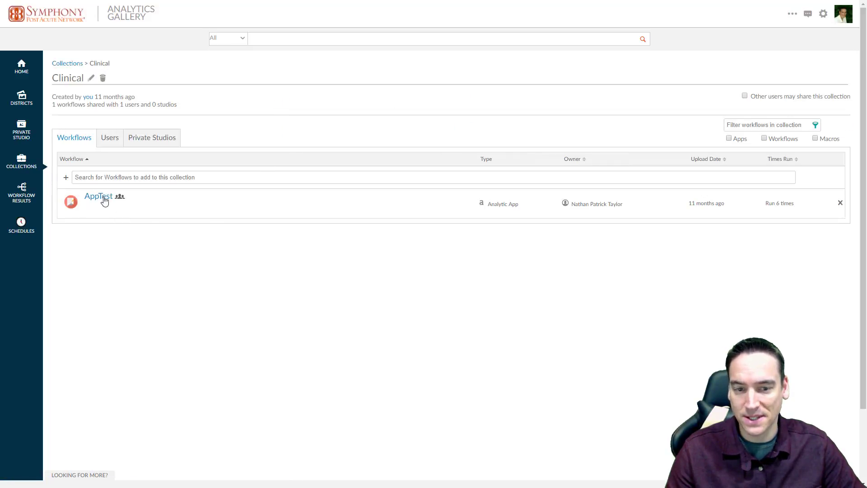
{"action": "left_click", "coordinate": [107, 140]}
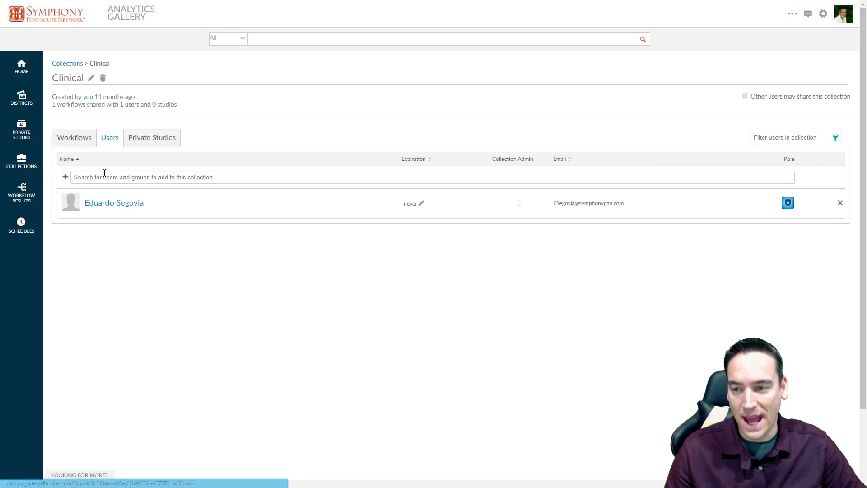
{"action": "left_click", "coordinate": [75, 177]}
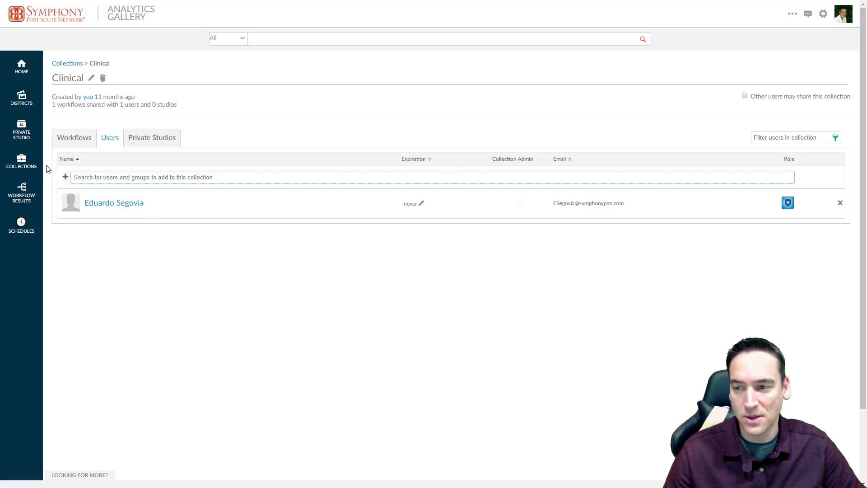
{"action": "left_click", "coordinate": [21, 166]}
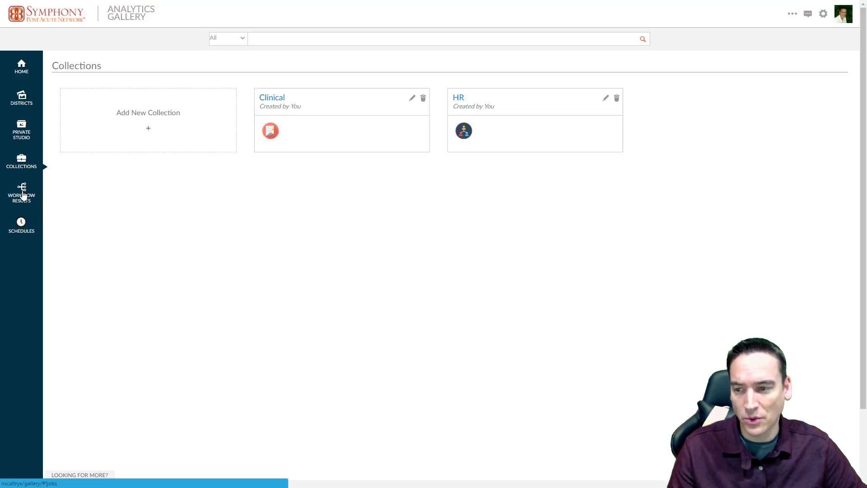
- View the list of scheduled workflows, then return to the gallery's home page
{"action": "left_click", "coordinate": [25, 231]}
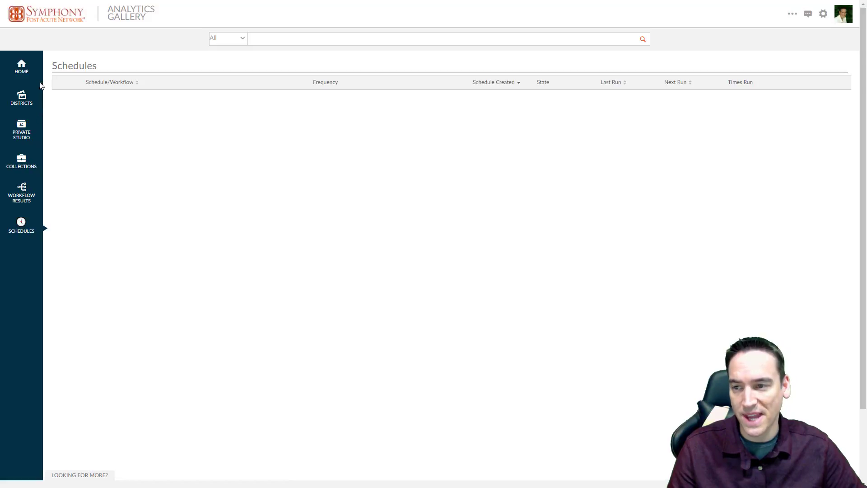
{"action": "left_click", "coordinate": [23, 68]}
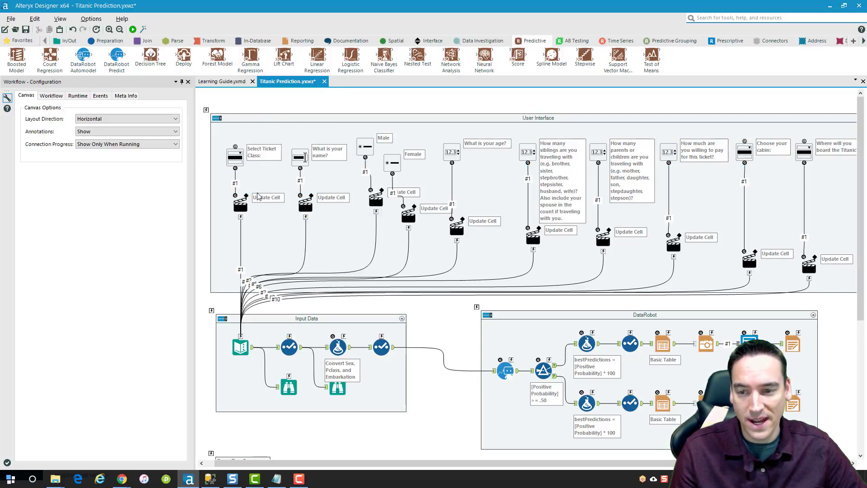
- Switch to Alteryx Designer and browse Symphony's Alteryx Gallery for workflows to open
{"action": "left_click", "coordinate": [242, 347]}
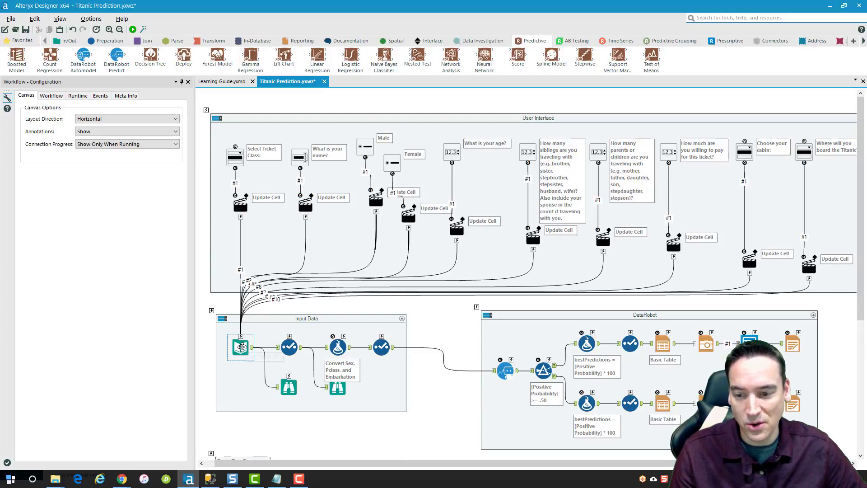
{"action": "left_click", "coordinate": [269, 296]}
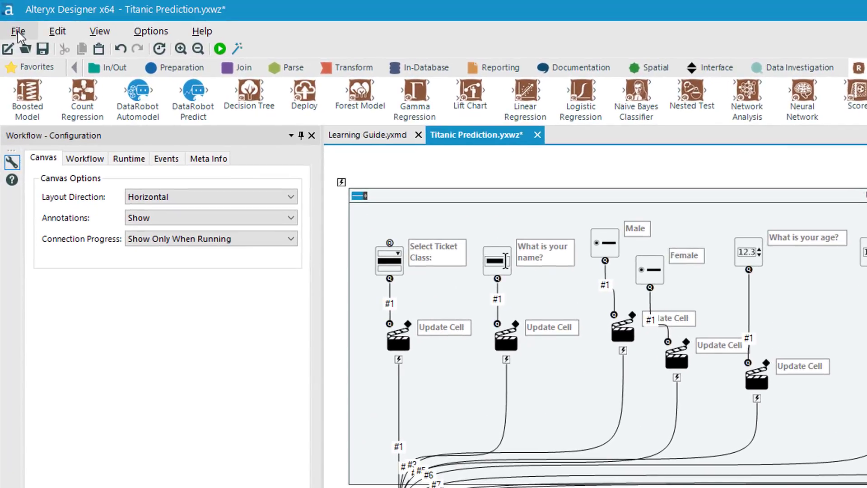
{"action": "left_click", "coordinate": [13, 20]}
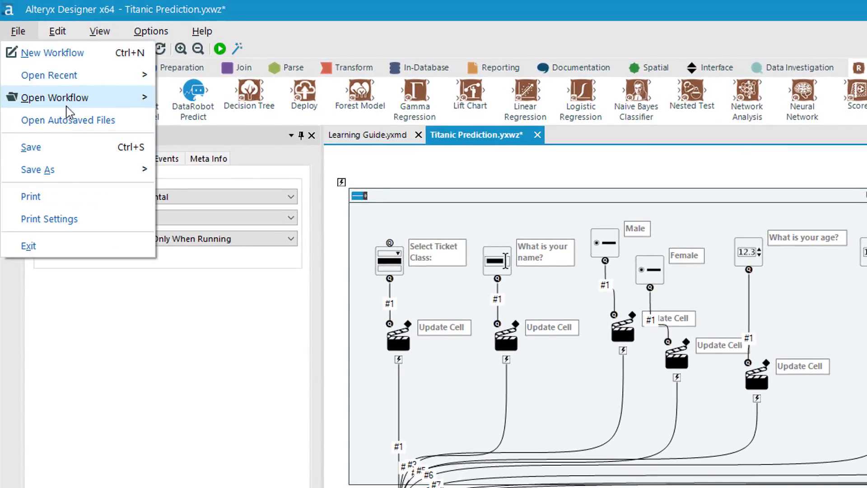
{"action": "mouse_move", "coordinate": [63, 98]}
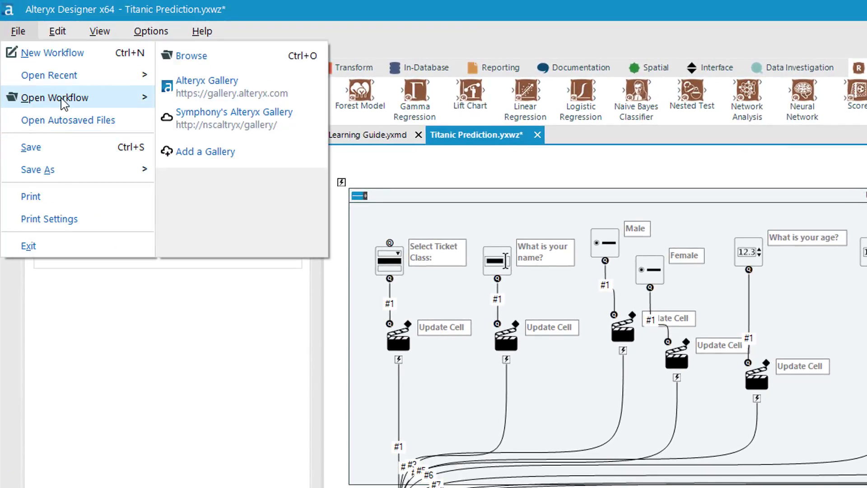
{"action": "left_click", "coordinate": [239, 131]}
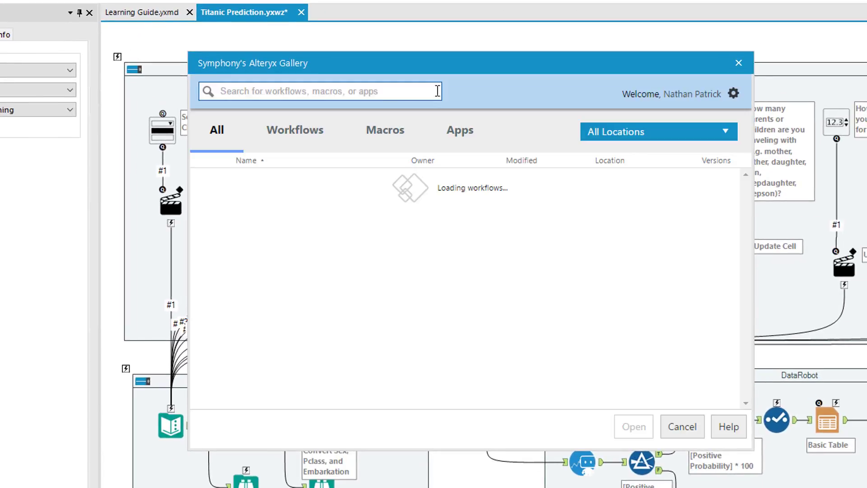
{"action": "left_click_drag", "start_coordinate": [484, 81], "coordinate": [456, 53]}
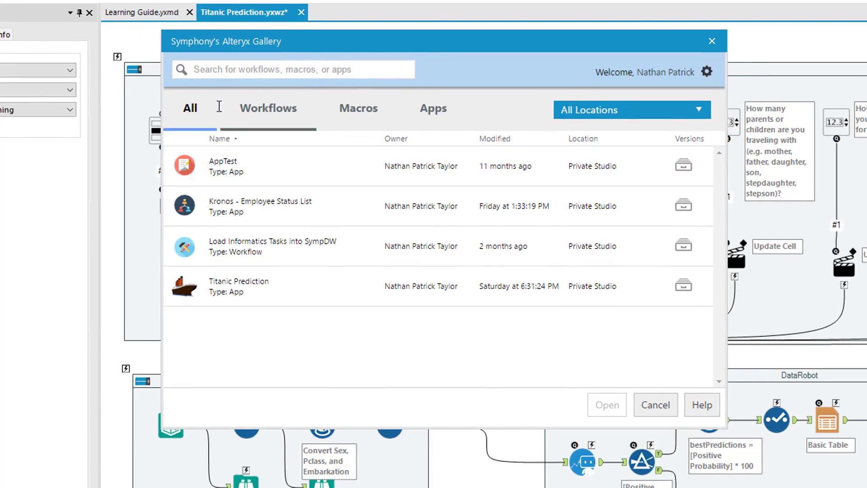
- Compare the gallery's items by type, viewing workflows, macros and apps separately
{"action": "left_click", "coordinate": [278, 113]}
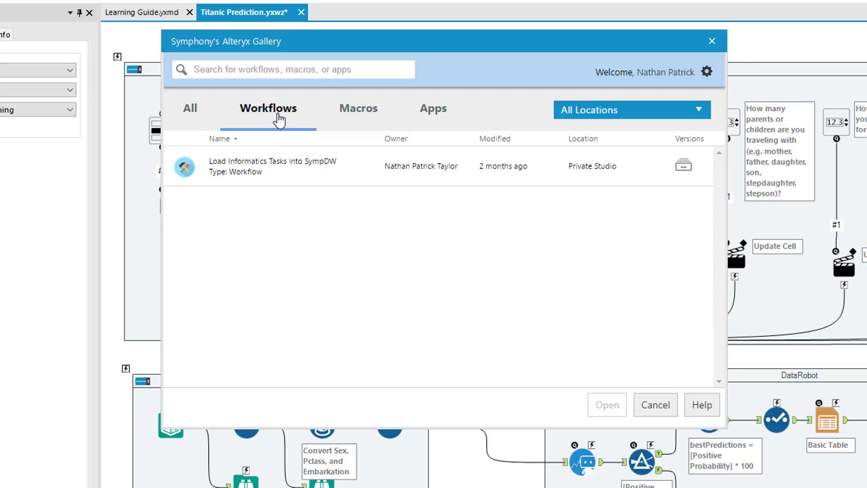
{"action": "left_click", "coordinate": [434, 113]}
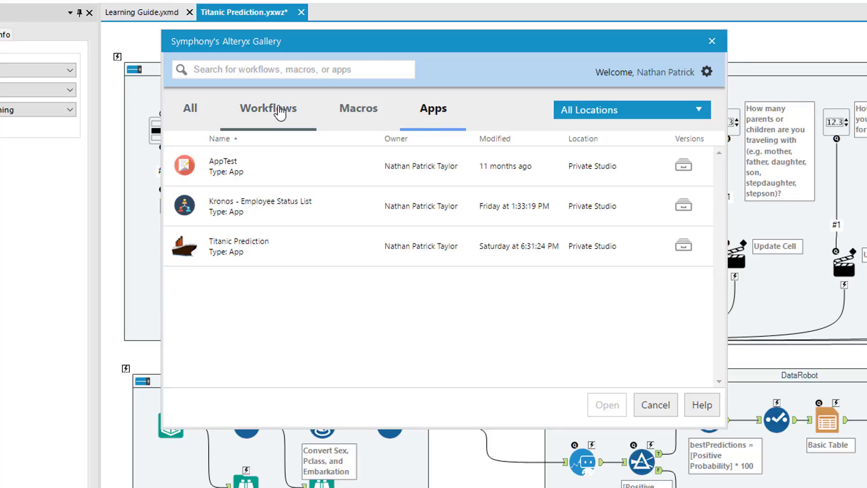
{"action": "left_click", "coordinate": [280, 113]}
{"action": "left_click", "coordinate": [358, 110]}
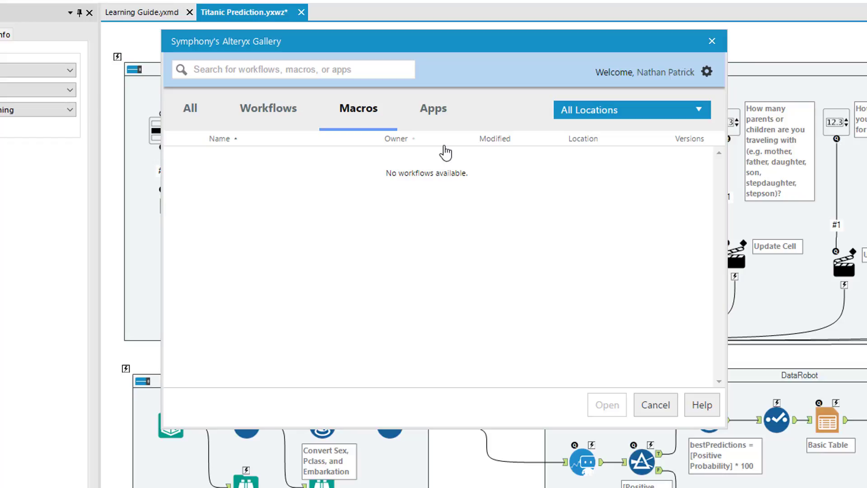
{"action": "left_click", "coordinate": [430, 119]}
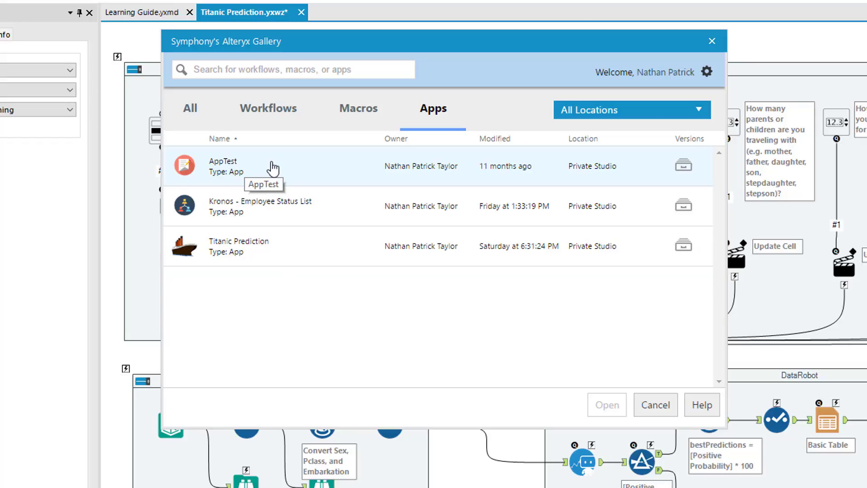
- Check AppTest's version history in the gallery browser, then go back and close the browser
{"action": "left_click", "coordinate": [684, 166]}
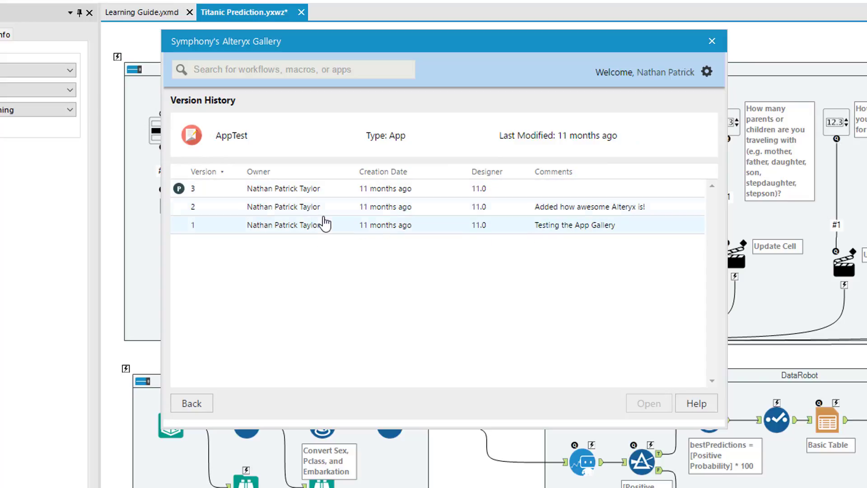
{"action": "left_click", "coordinate": [192, 404]}
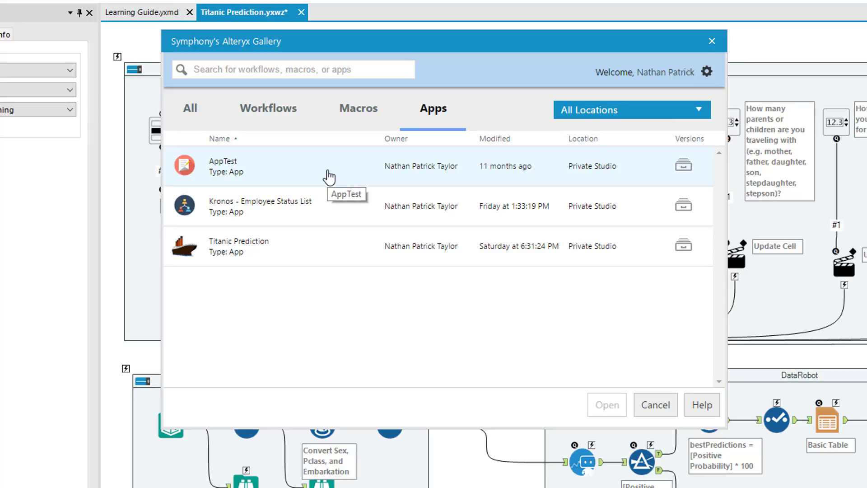
{"action": "left_click", "coordinate": [260, 114]}
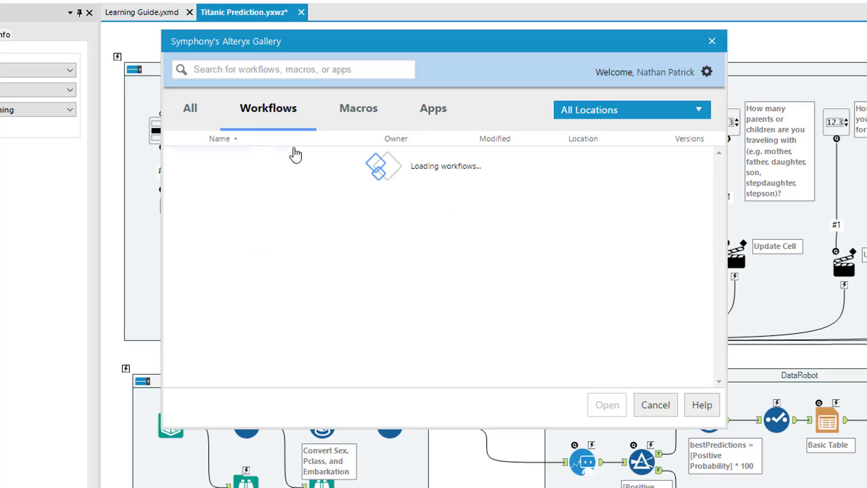
{"action": "left_click", "coordinate": [712, 41]}
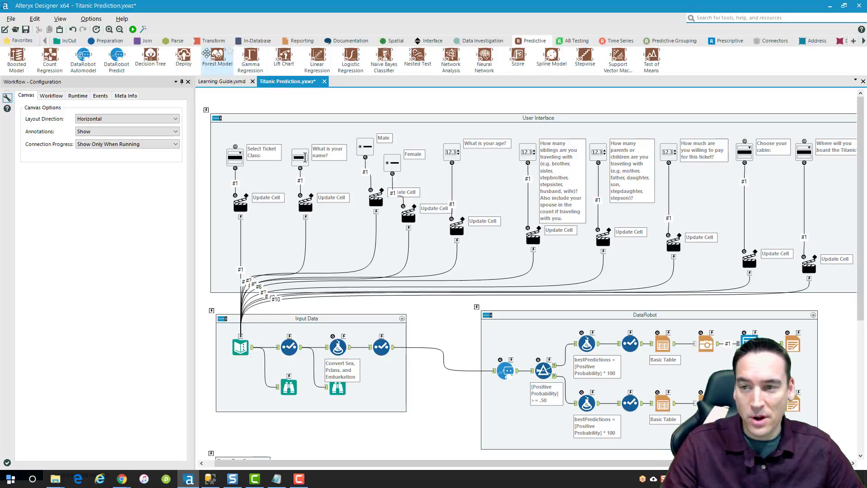
- Preview the Titanic Prediction app's question form, then close it without running the app
{"action": "left_click", "coordinate": [144, 30]}
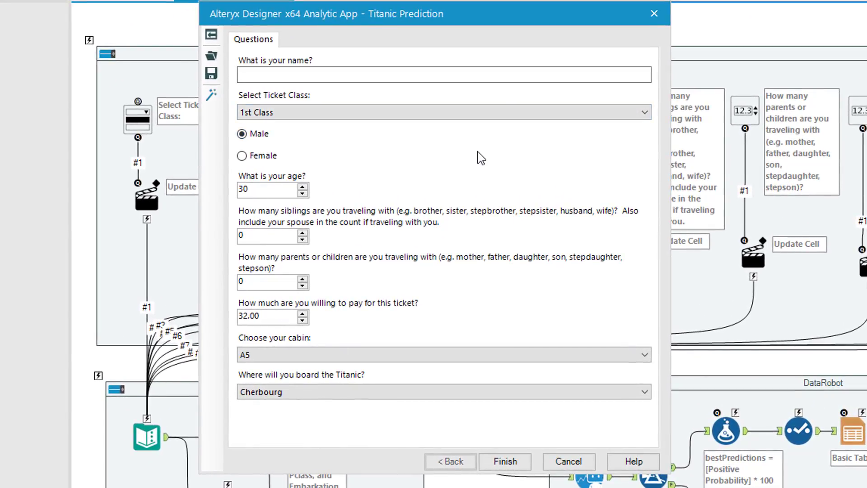
{"action": "left_click", "coordinate": [579, 464]}
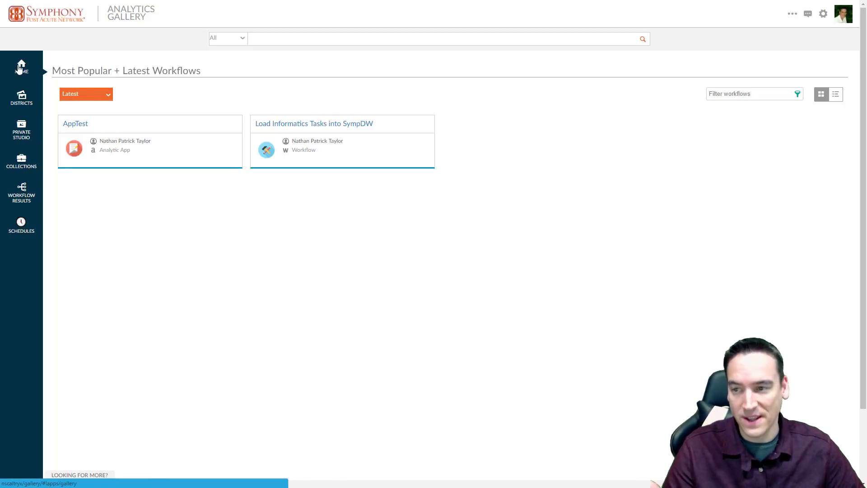
- Switch back to the Analytics Gallery and open the Titanic Prediction app from the private studio
{"action": "left_click", "coordinate": [26, 134]}
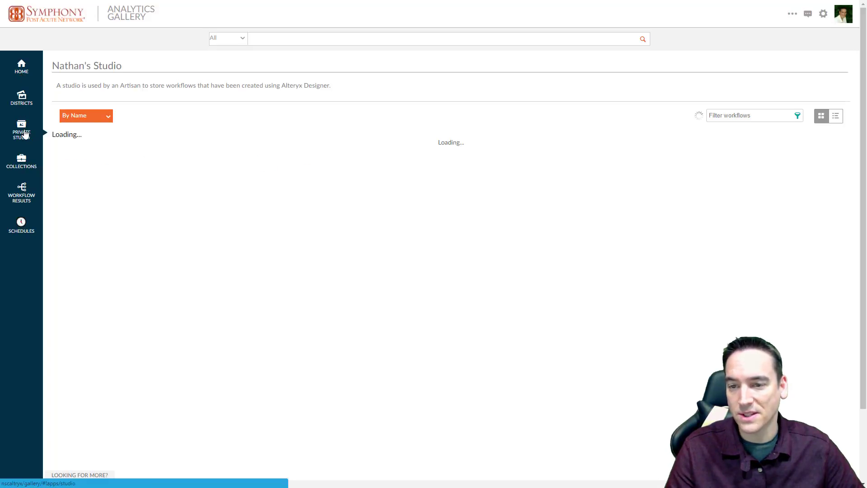
{"action": "left_click", "coordinate": [666, 151]}
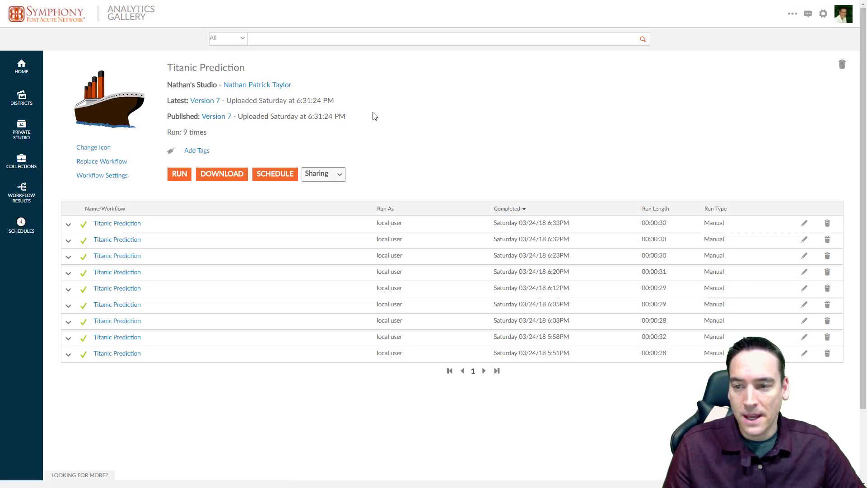
- Open the Titanic Prediction app's question form to run it and enter the passenger's first name
{"action": "mouse_move", "coordinate": [110, 111]}
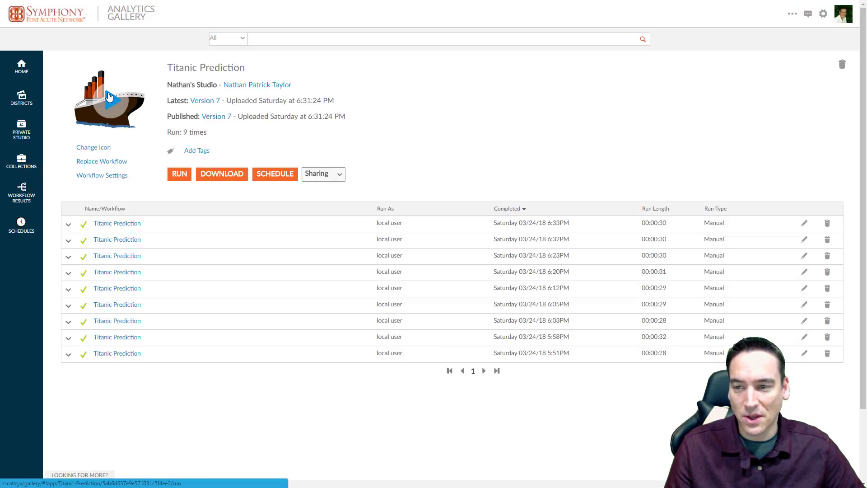
{"action": "left_click", "coordinate": [110, 104]}
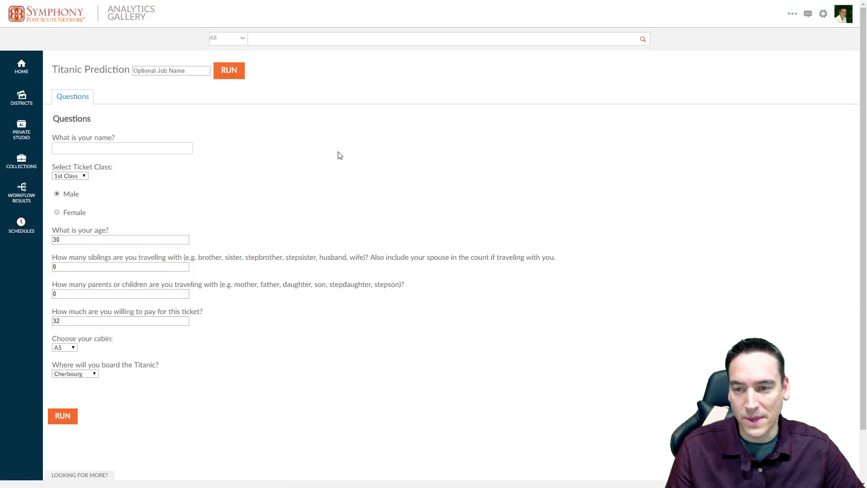
{"action": "left_click", "coordinate": [161, 148]}
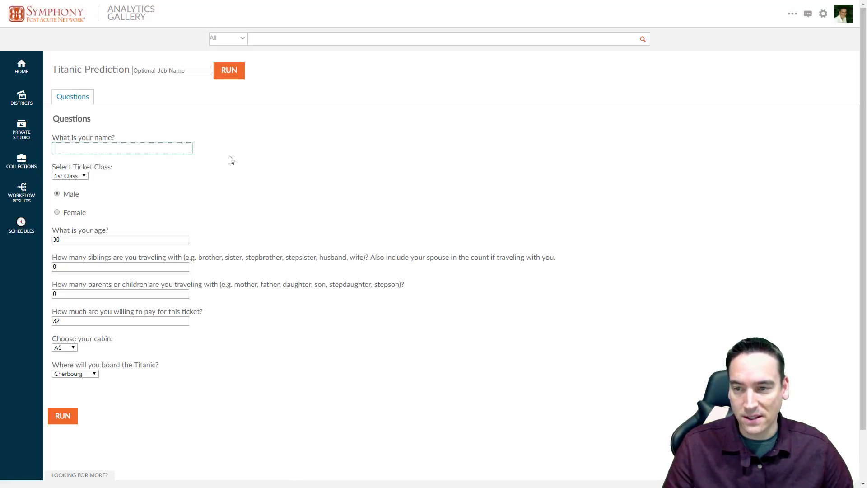
{"action": "type", "text": "J"}
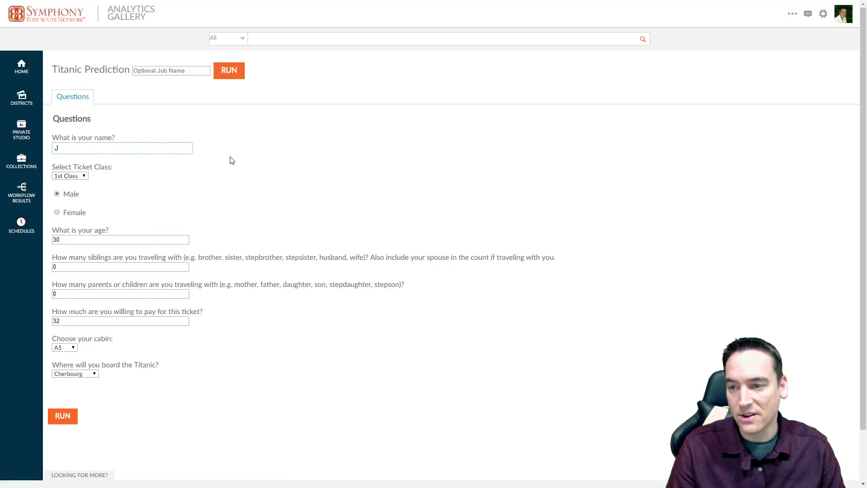
{"action": "type", "text": "ohn"}
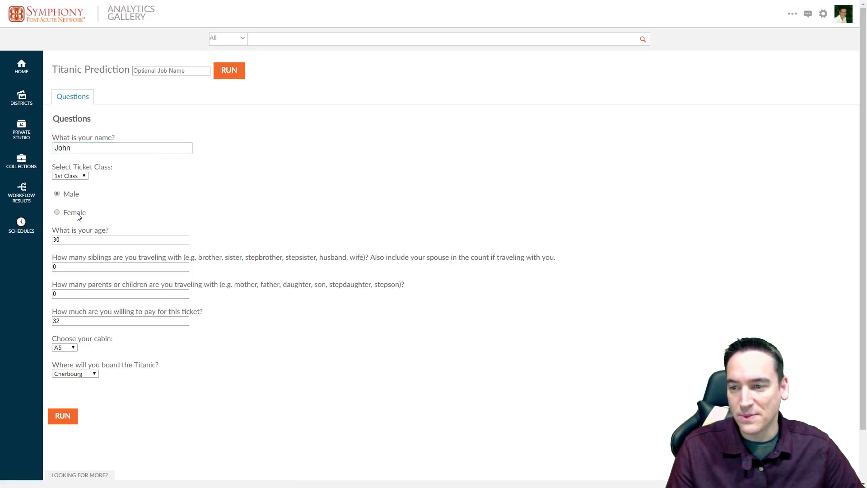
- Check the ticket class options, keep 1st Class, and set the passenger's age to 31
{"action": "left_click", "coordinate": [82, 175]}
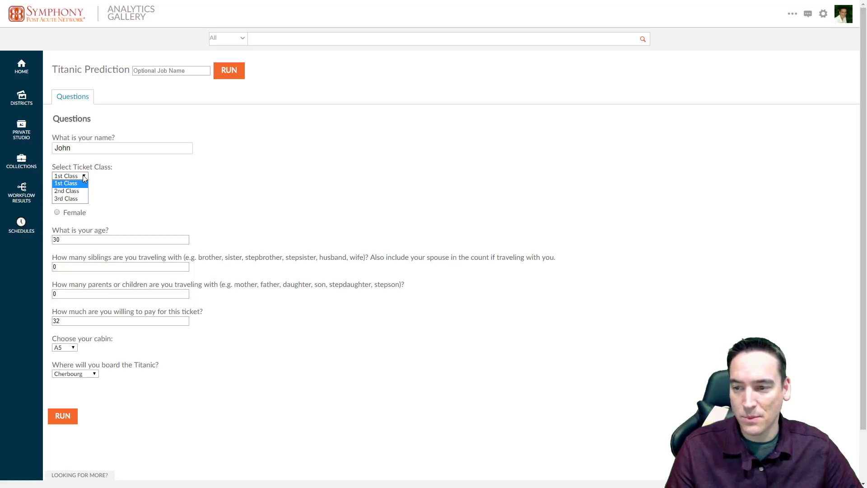
{"action": "left_click", "coordinate": [108, 183]}
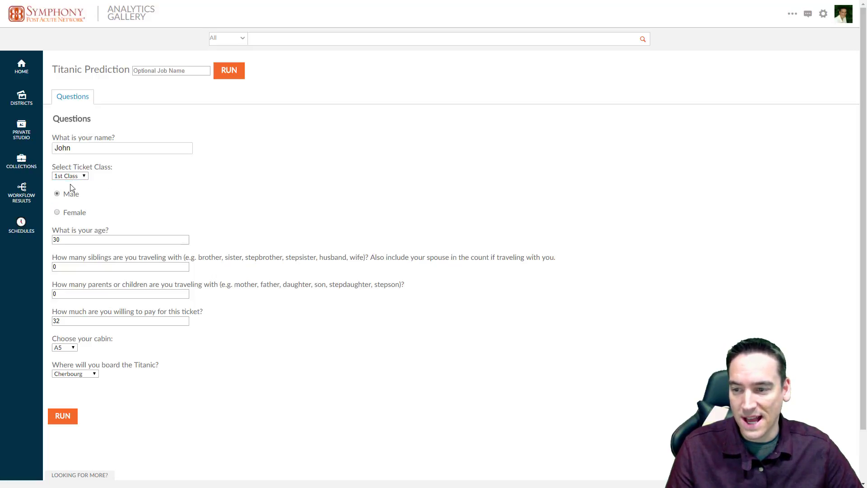
{"action": "left_click", "coordinate": [184, 239]}
{"action": "left_click", "coordinate": [171, 270]}
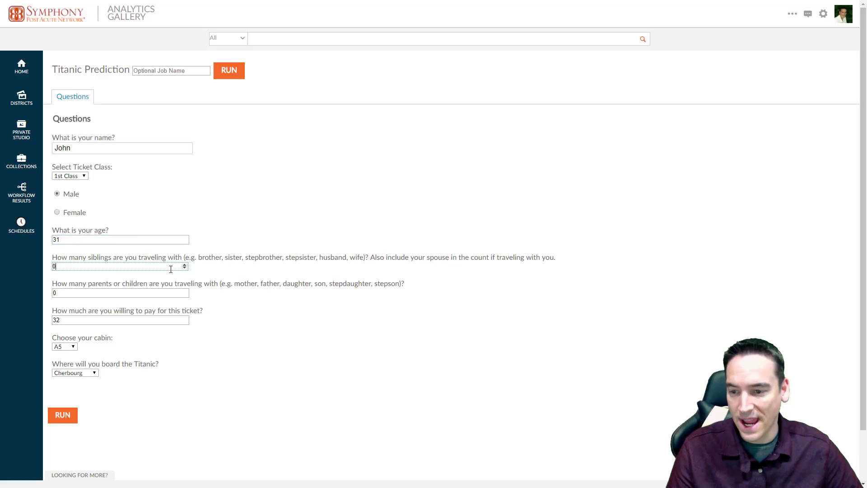
- Look through the available cabins, keep A5, and leave the form unrun to return to the gallery's home page
{"action": "left_click", "coordinate": [72, 347]}
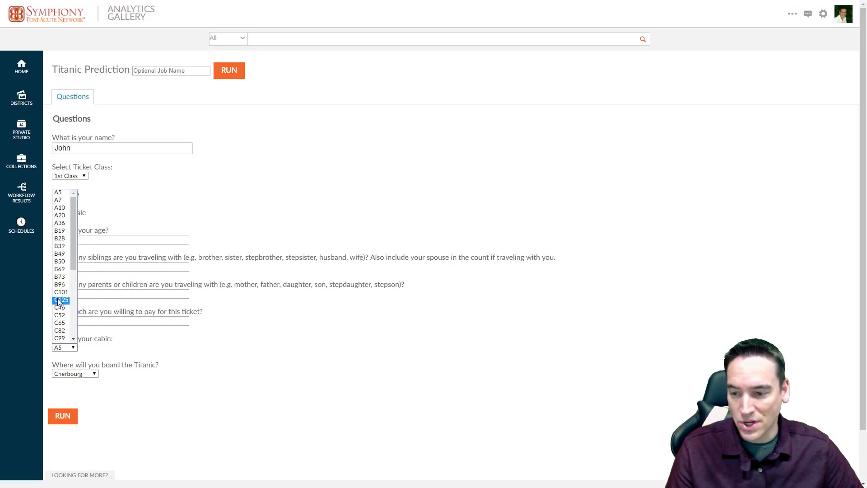
{"action": "left_click", "coordinate": [181, 404]}
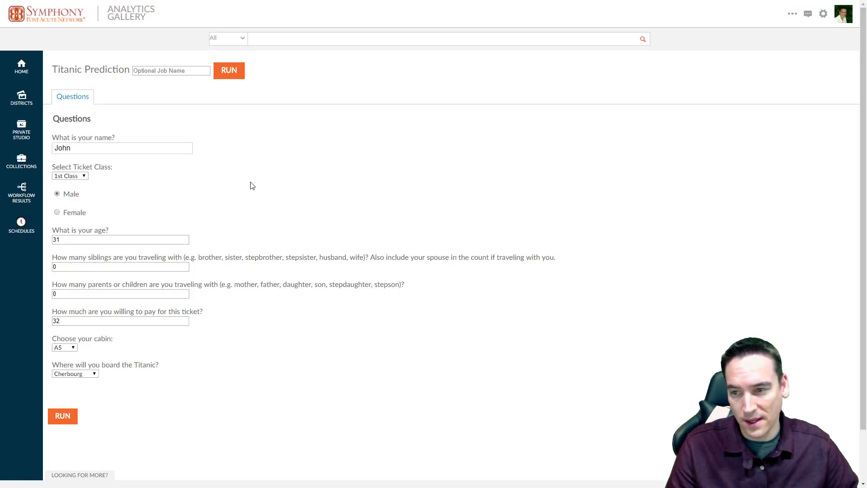
{"action": "left_click", "coordinate": [23, 67]}
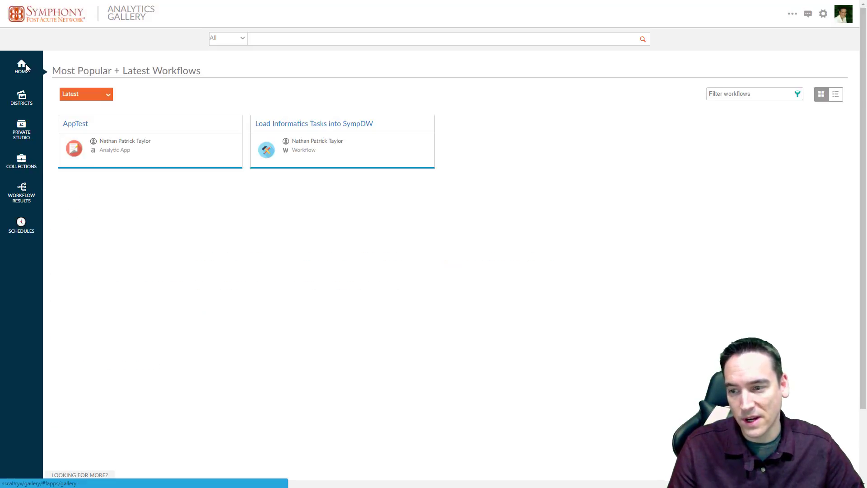